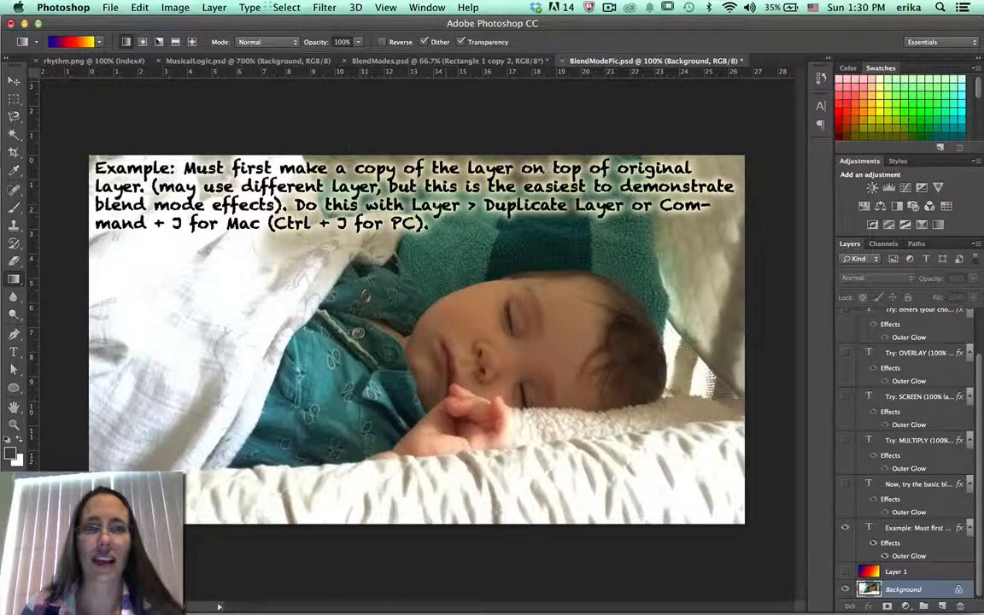
# Duplicate the Background layer so a copy sits directly above the original.
pyautogui.click(216, 7)
pyautogui.click(215, 7)
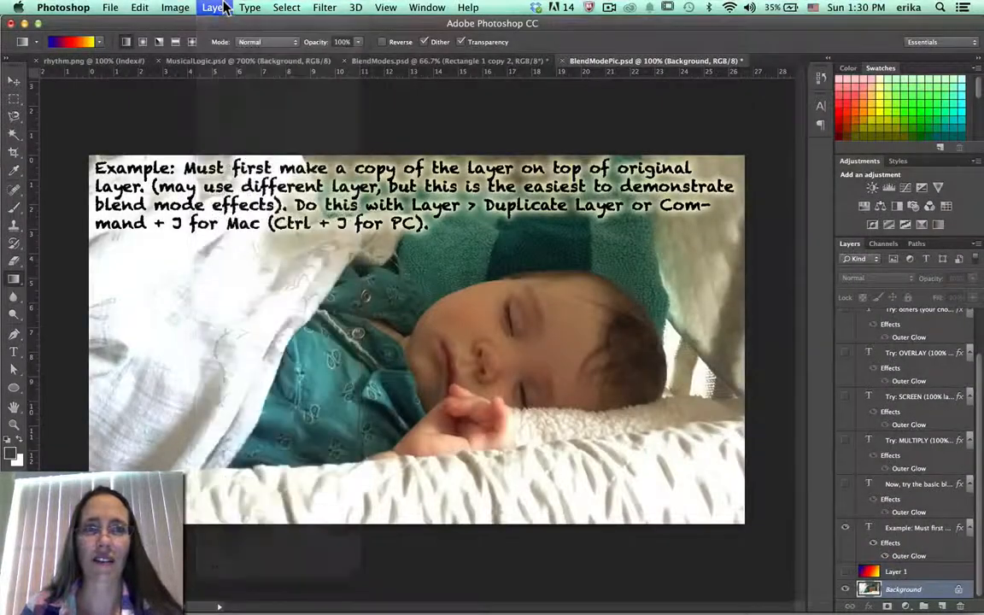
pyautogui.press('super+j')
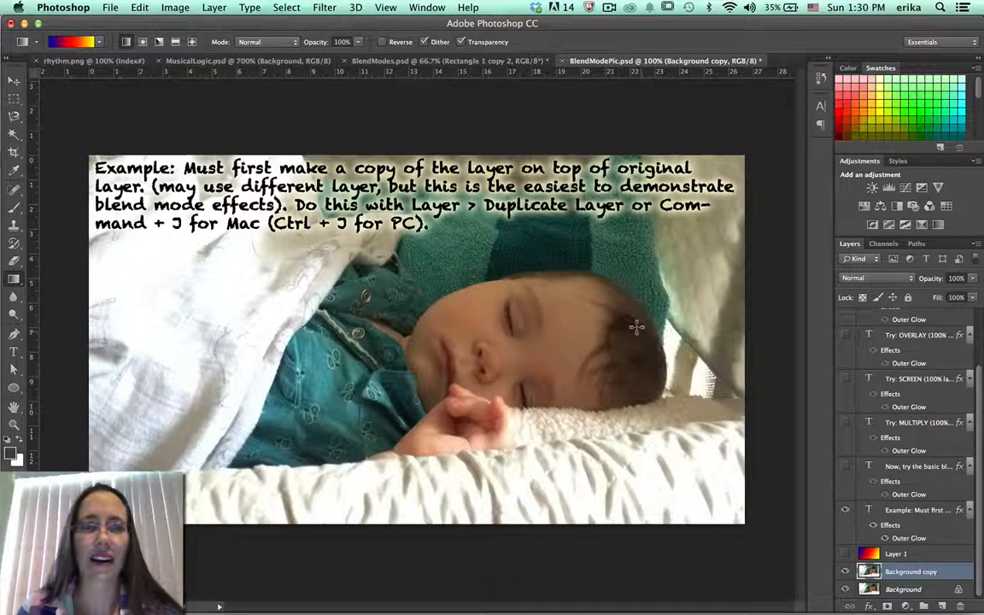
# Swap the example caption for the DISSOLVE caption and set the Background copy layer to Dissolve blend mode at 50% opacity.
pyautogui.click(844, 466)
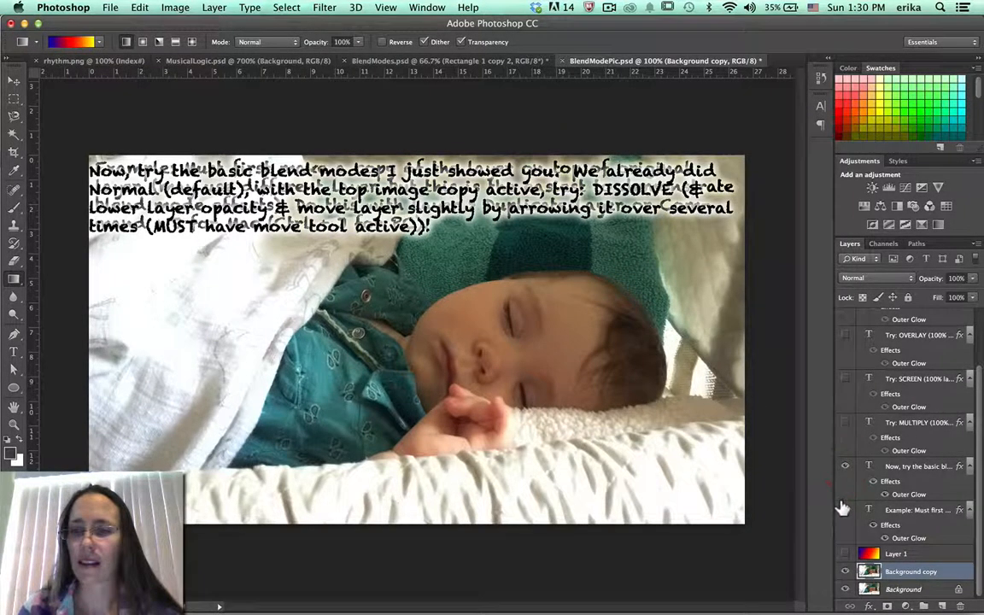
pyautogui.click(844, 510)
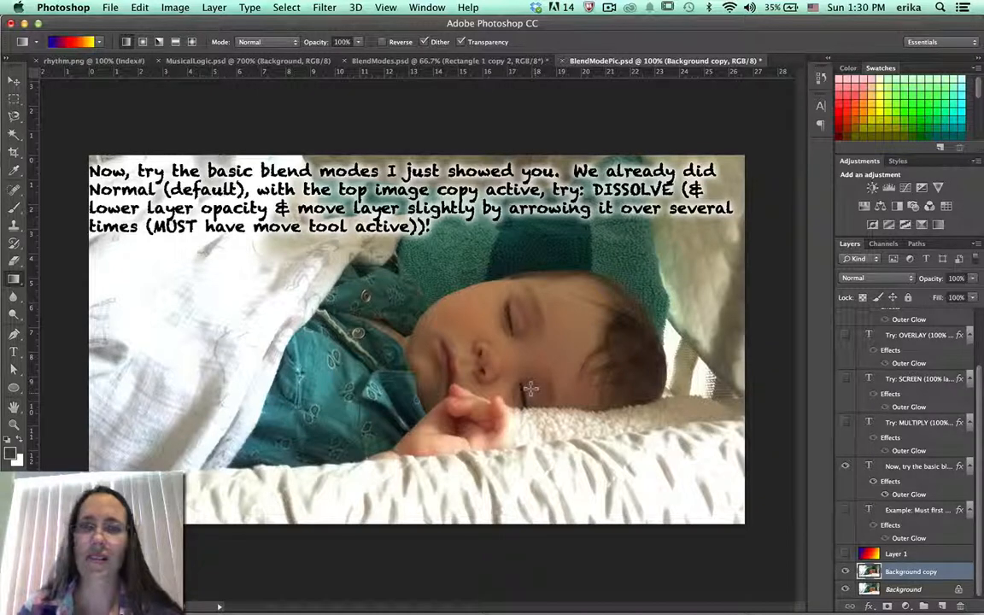
pyautogui.click(901, 279)
pyautogui.click(866, 291)
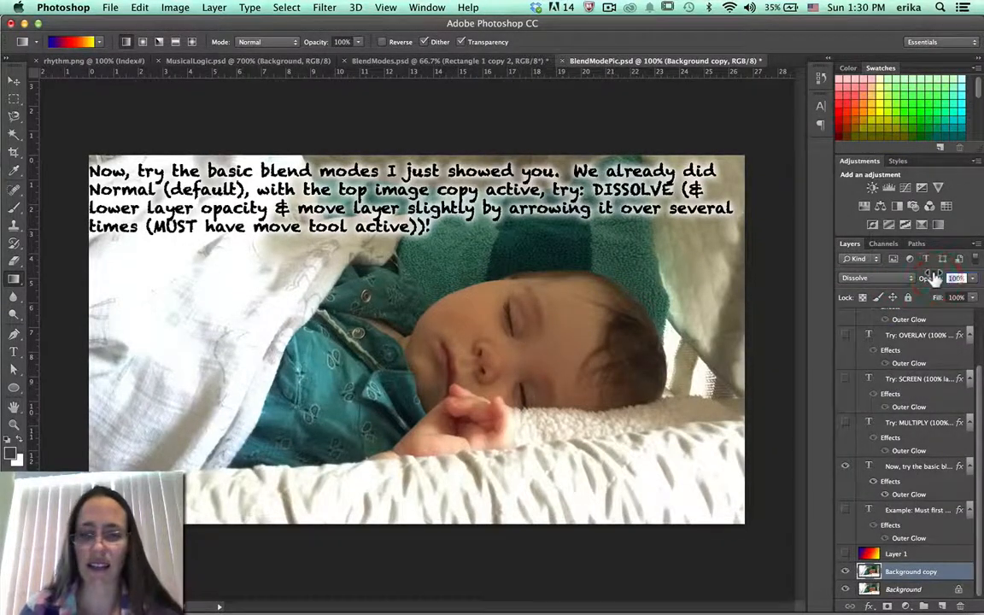
pyautogui.press('5')
pyautogui.press('Tab')
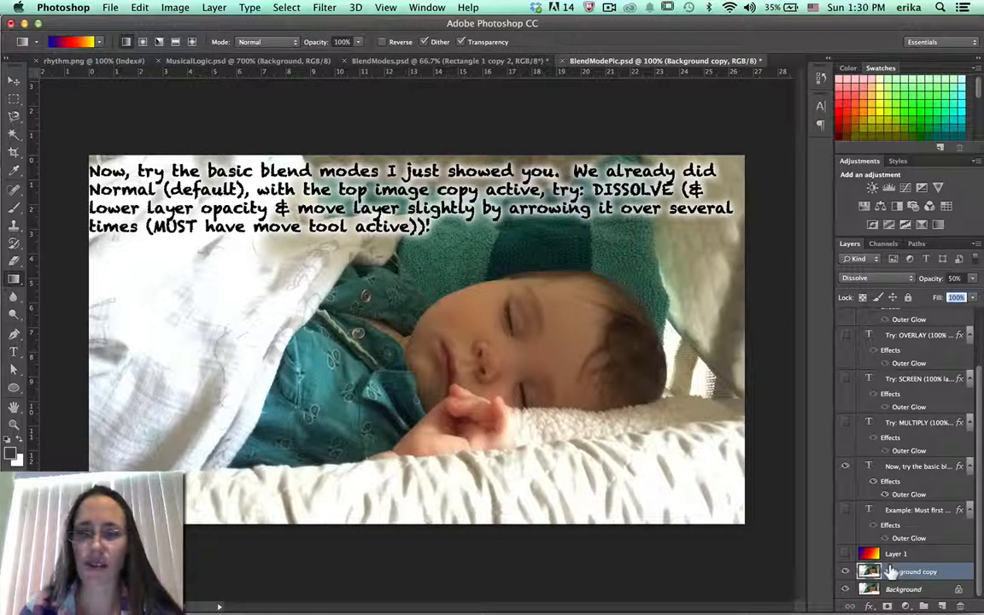
# Offset the Background copy layer slightly from the original with the Move tool, nudging it sideways and upward in small increments.
pyautogui.click(14, 80)
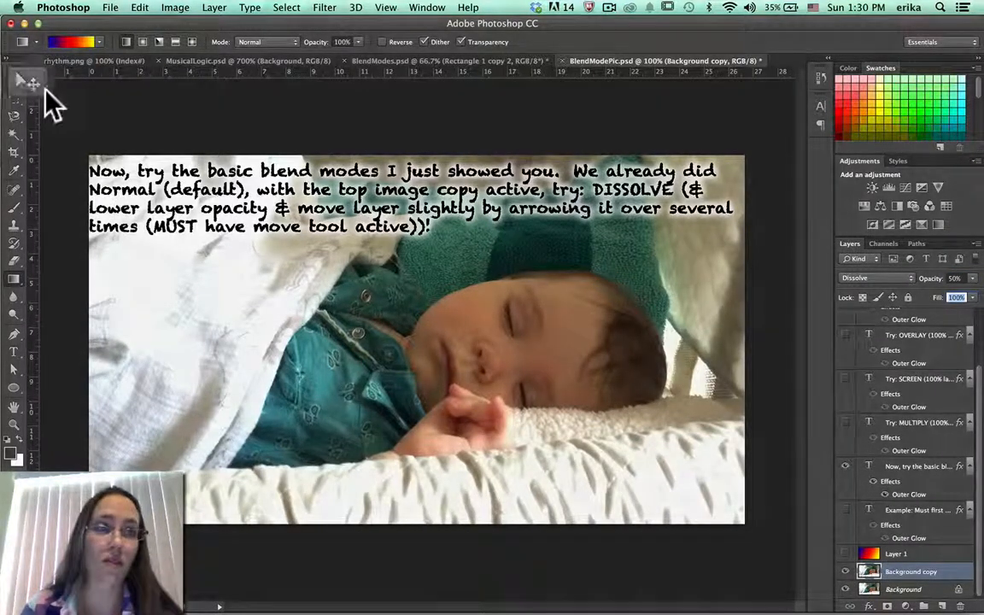
pyautogui.press('shift')
pyautogui.moveTo(154, 252); pyautogui.dragTo(165, 252)
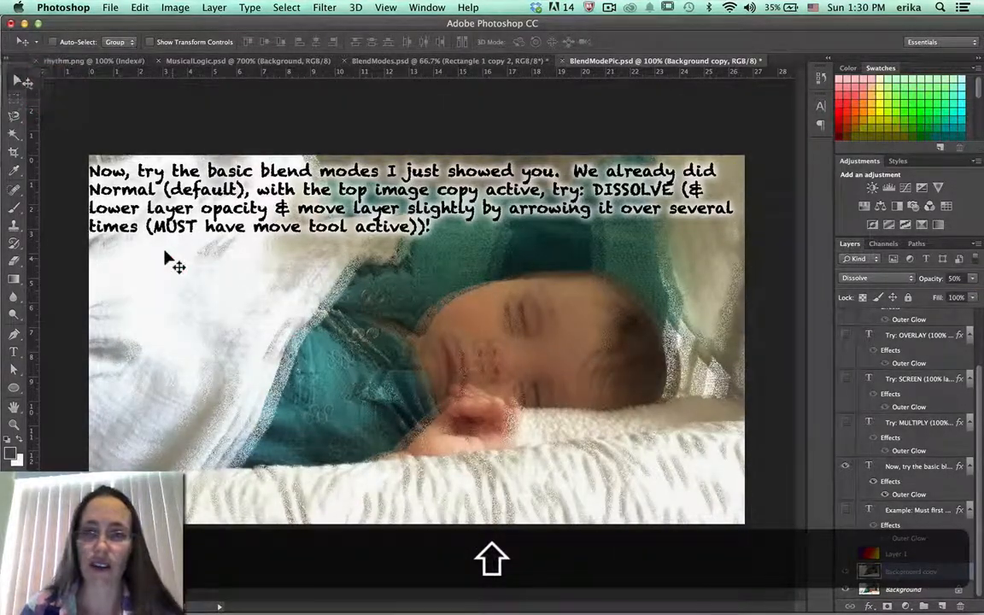
pyautogui.hotkey('shift', 'Left')
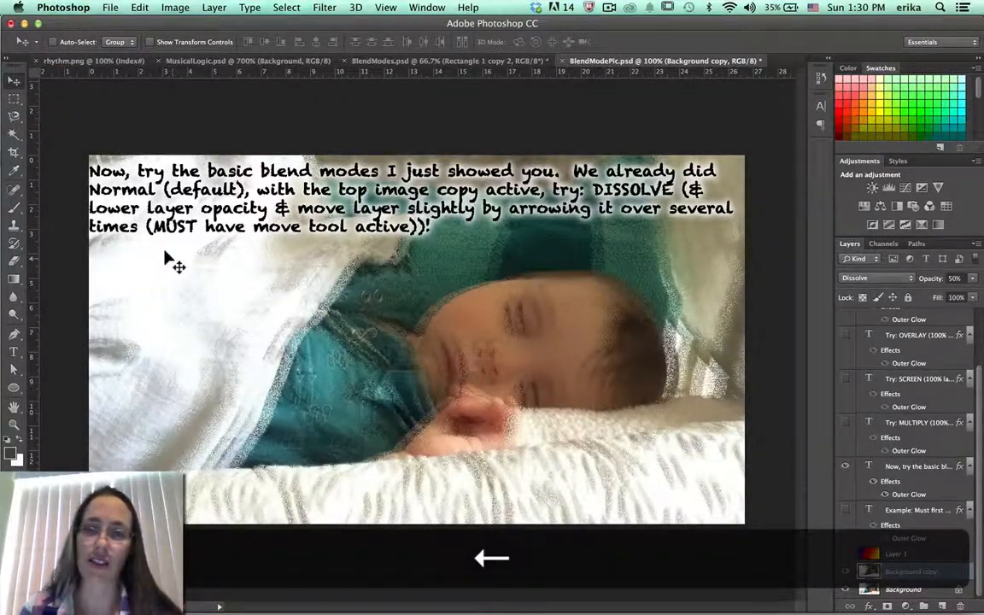
pyautogui.press('Left')
pyautogui.press('Left')
pyautogui.press('Left')
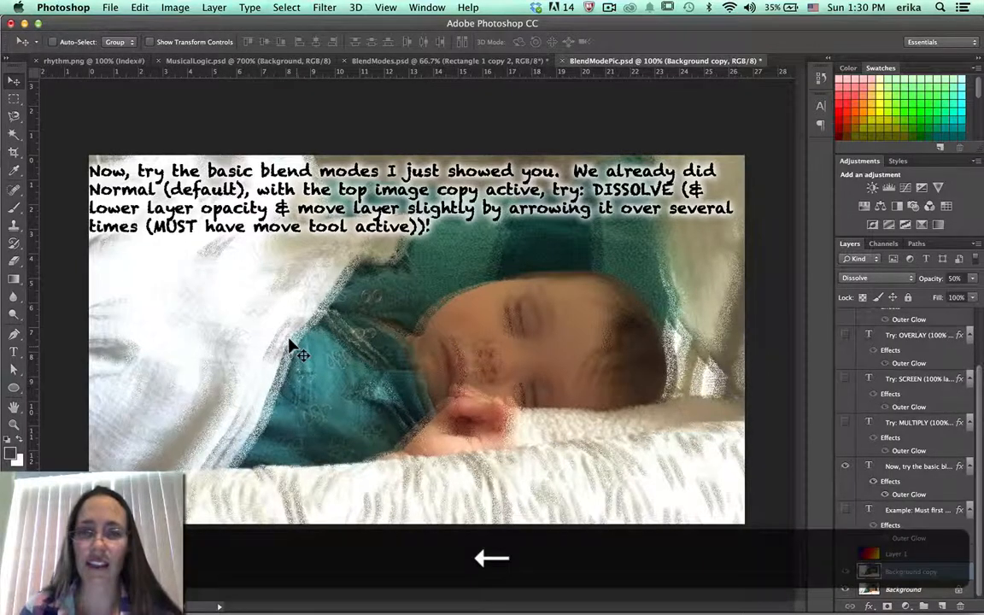
pyautogui.press('Left')
pyautogui.press('Left')
pyautogui.press('Left')
pyautogui.press('Left')
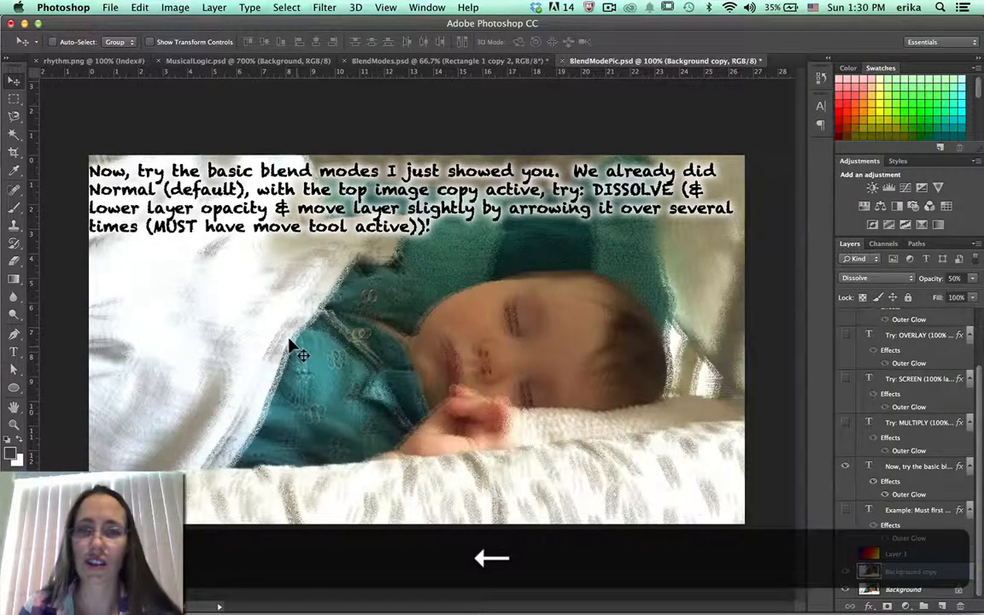
pyautogui.press('Up')
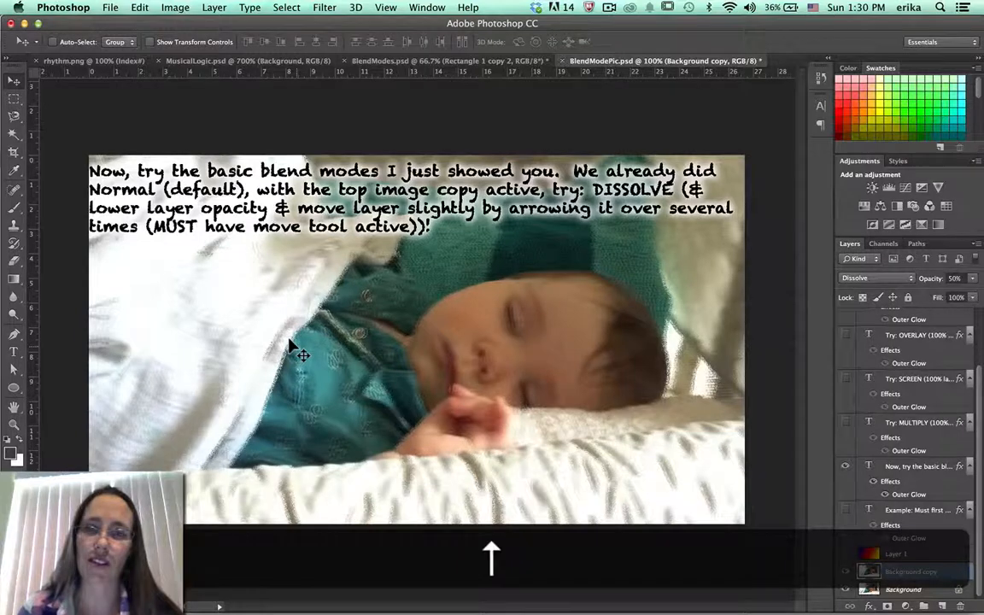
pyautogui.press('Up')
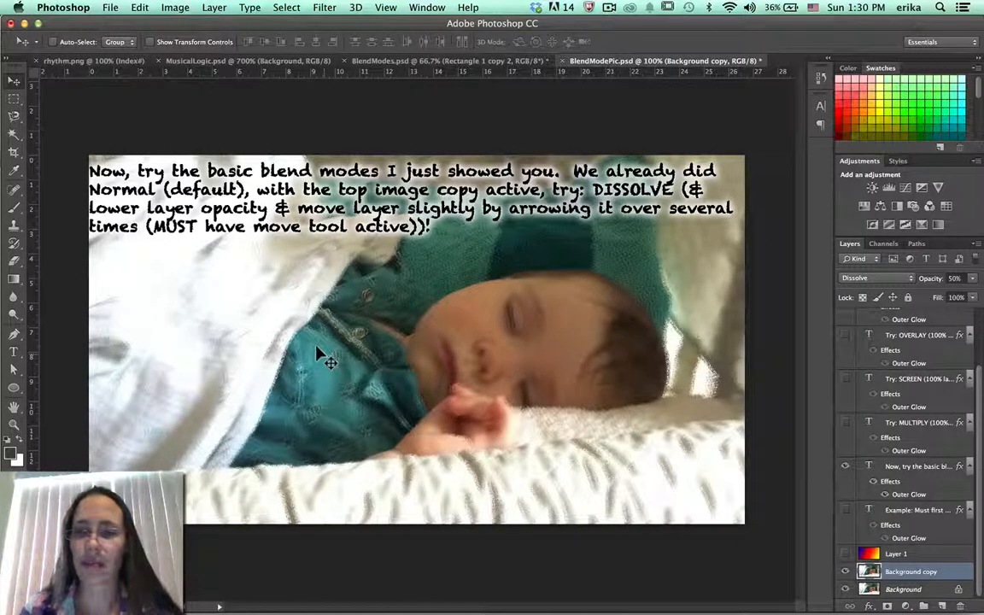
# Revert the document through its history to the Blending Change state, before the opacity change and the move.
pyautogui.click(427, 9)
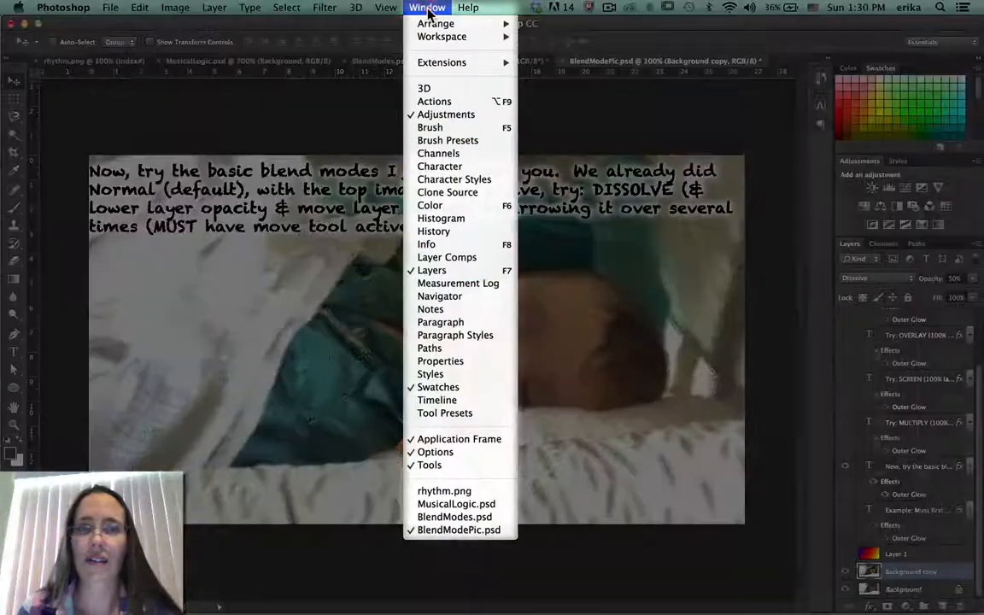
pyautogui.click(444, 232)
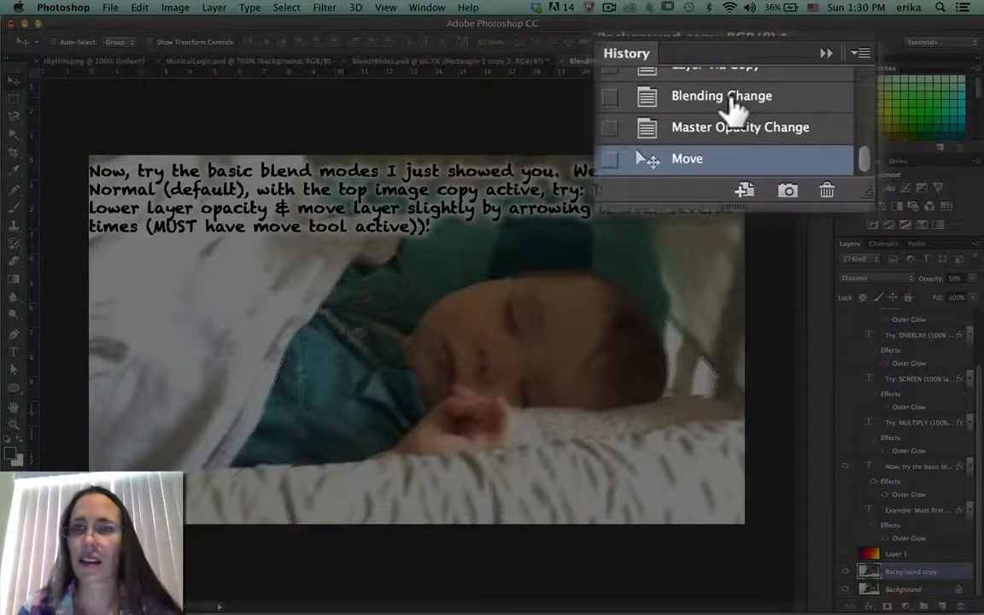
pyautogui.click(713, 98)
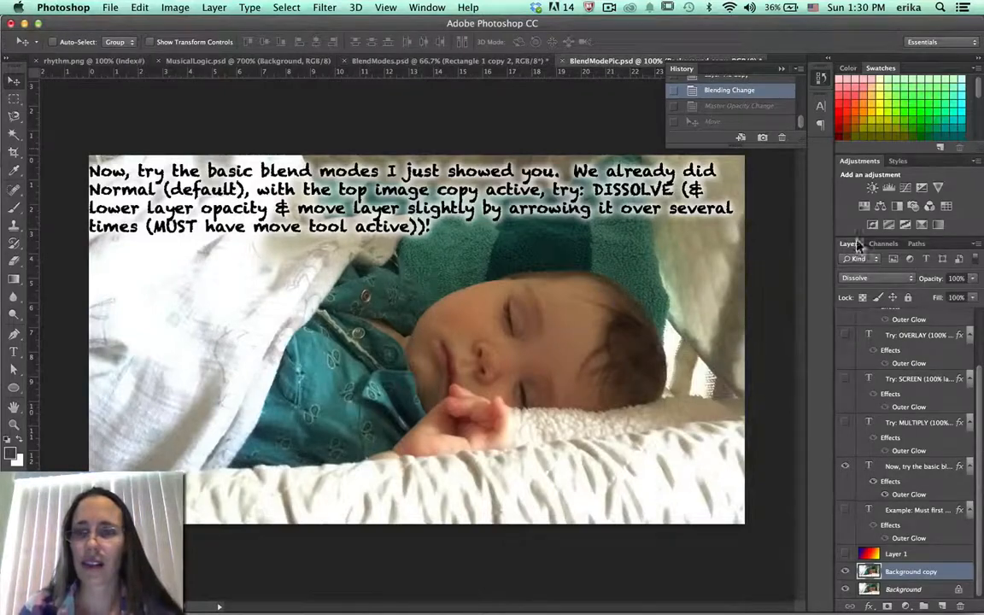
# Show the MULTIPLY caption instead of the DISSOLVE one and set the Background copy layer's blend mode to Multiply.
pyautogui.click(844, 421)
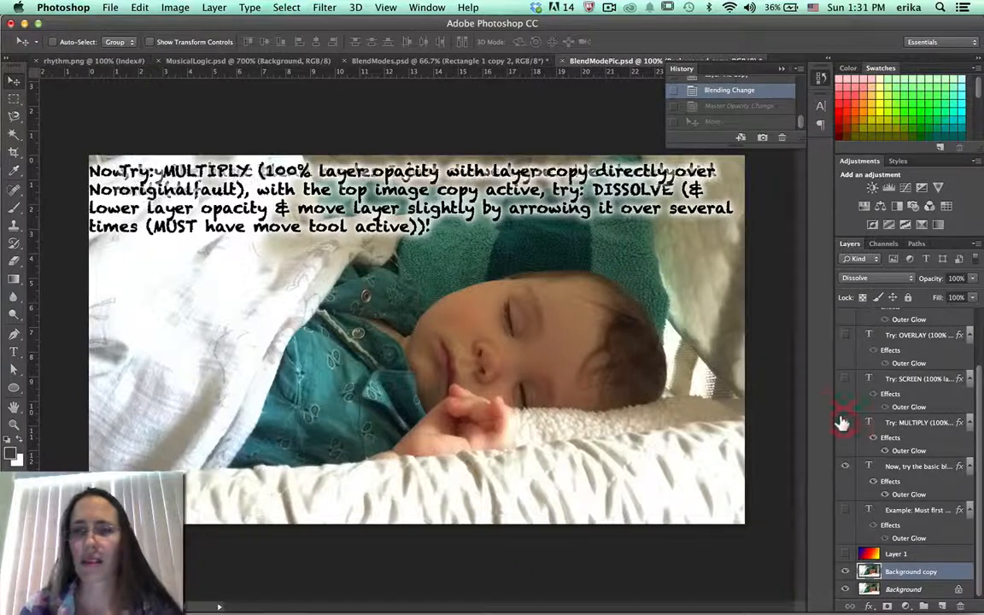
pyautogui.click(844, 466)
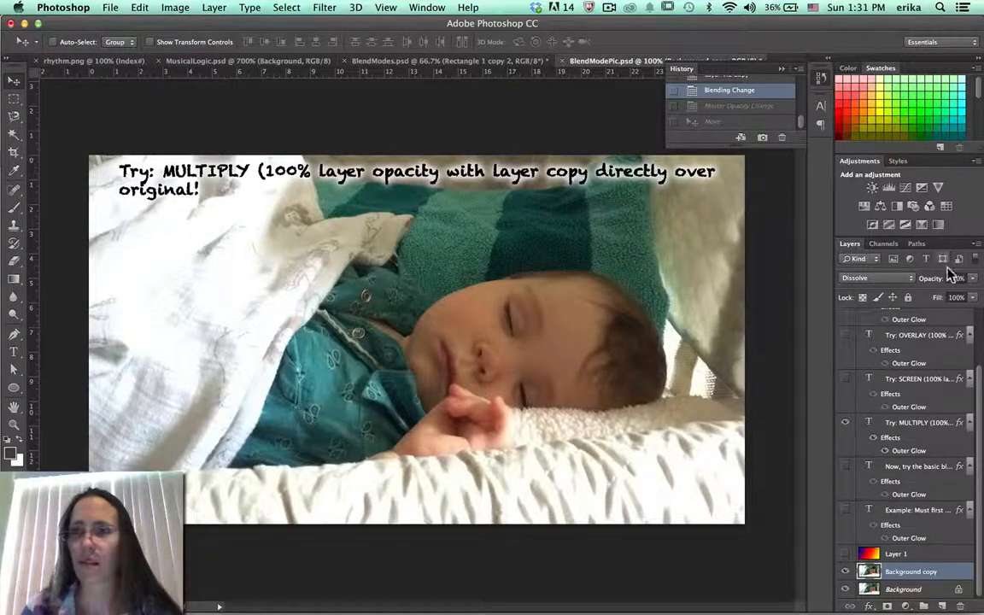
pyautogui.click(902, 279)
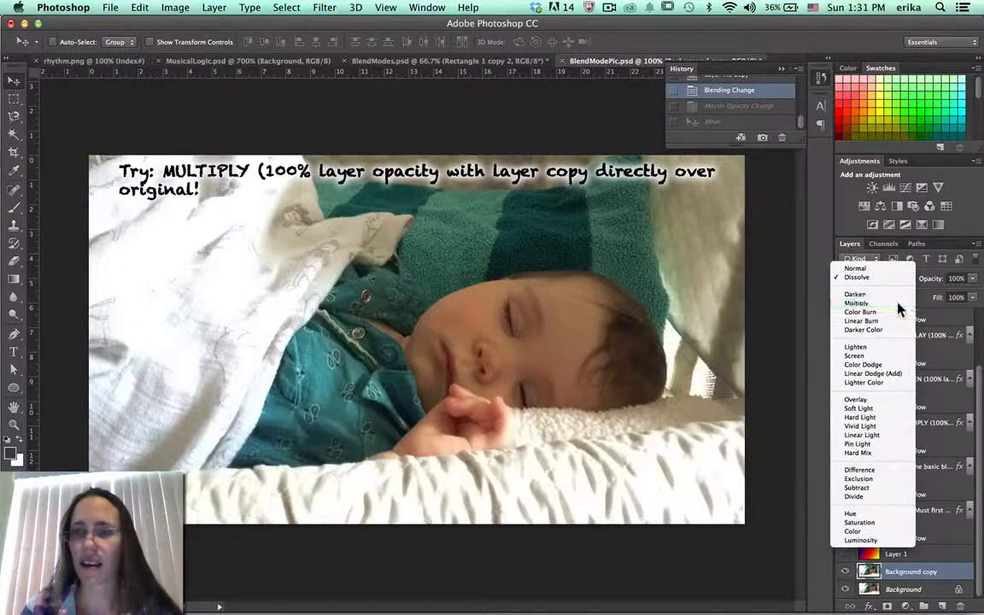
pyautogui.click(896, 304)
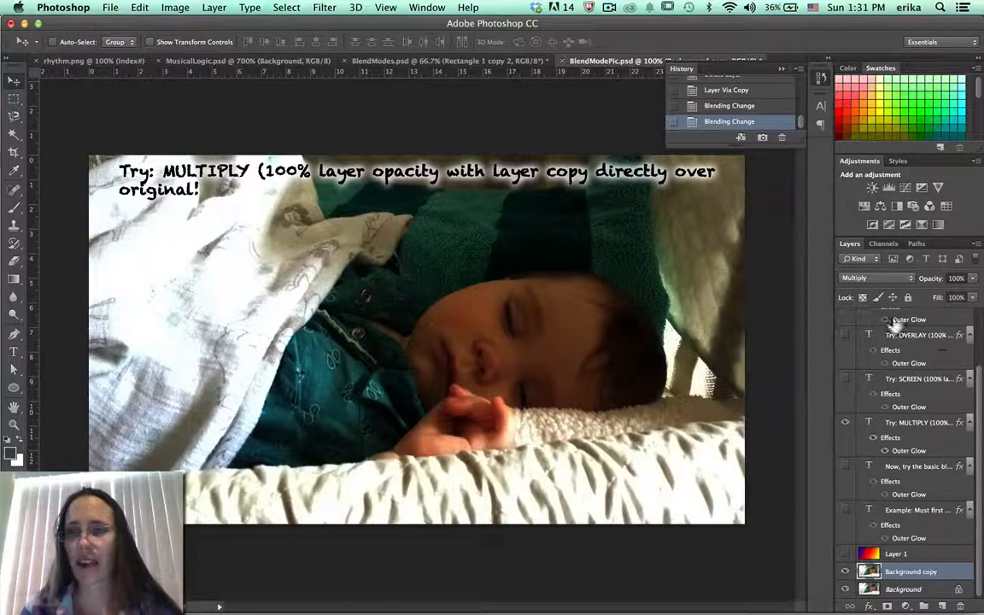
# Show the SCREEN caption instead of the MULTIPLY one and set the Background copy layer's blend mode to Screen.
pyautogui.click(845, 378)
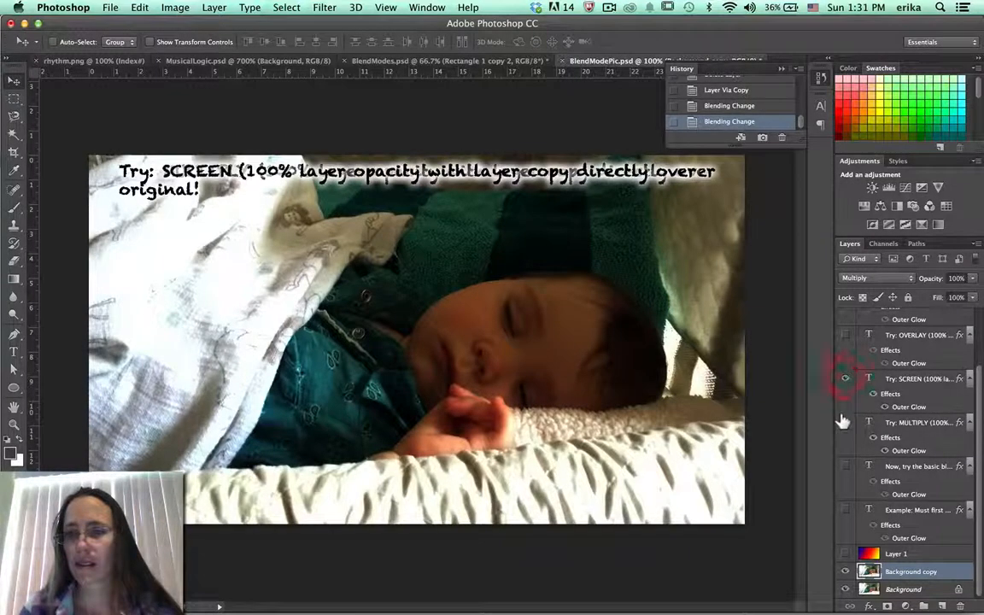
pyautogui.click(844, 422)
pyautogui.click(905, 279)
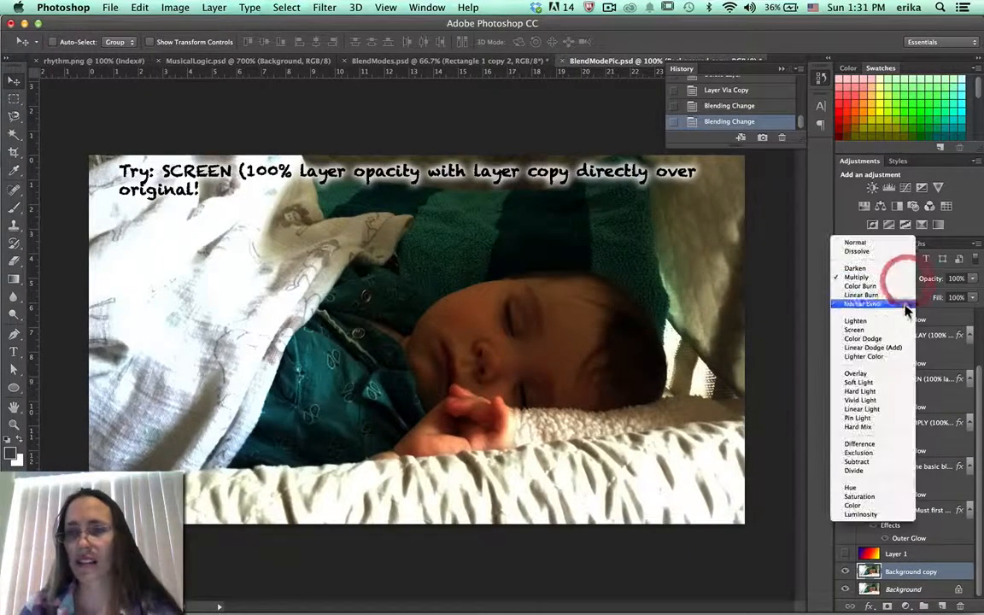
pyautogui.click(896, 331)
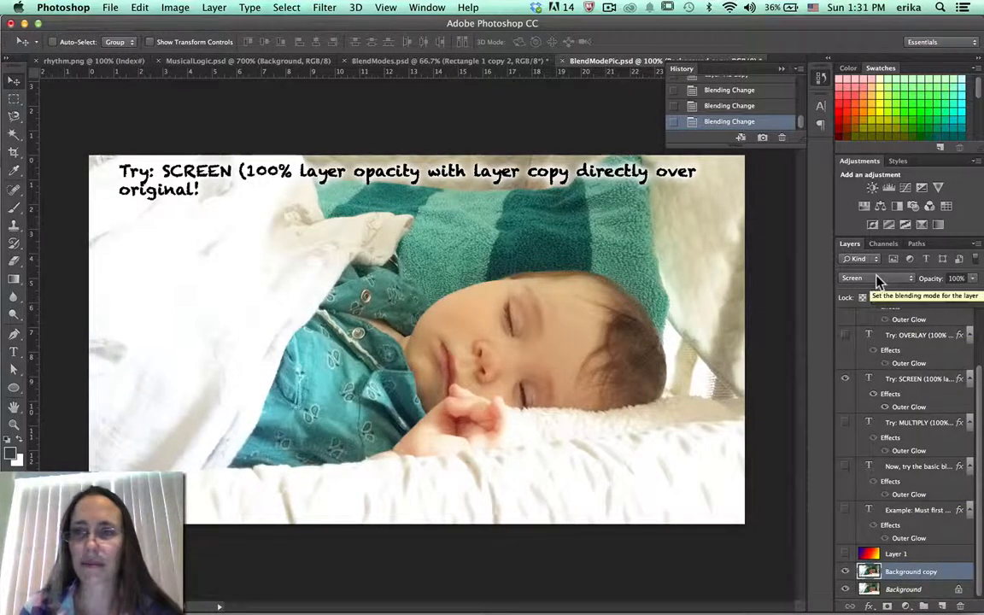
# Replace the SCREEN caption with the OVERLAY caption and set the Background copy layer's blend mode to Overlay.
pyautogui.click(842, 380)
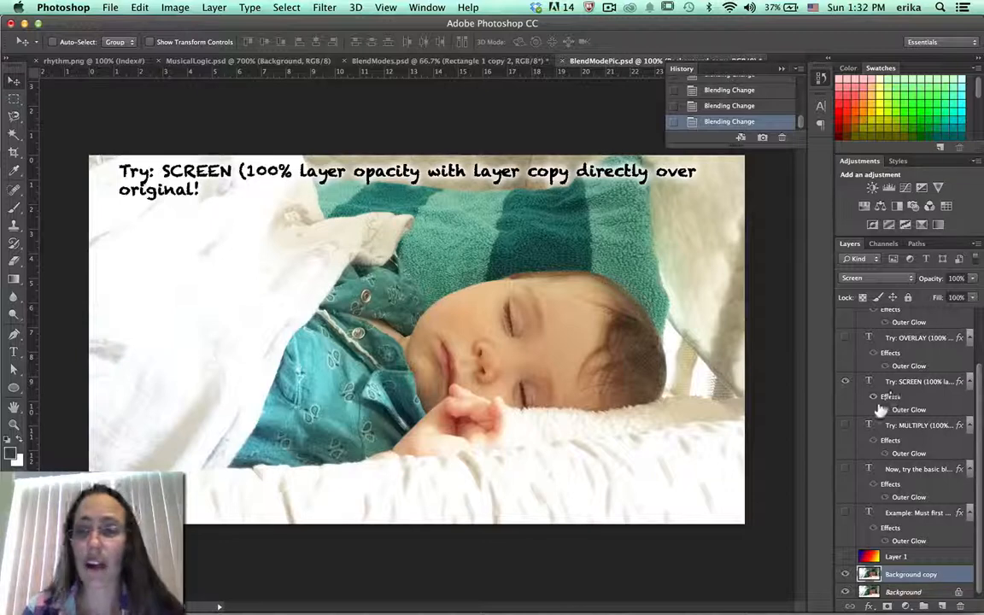
pyautogui.click(843, 380)
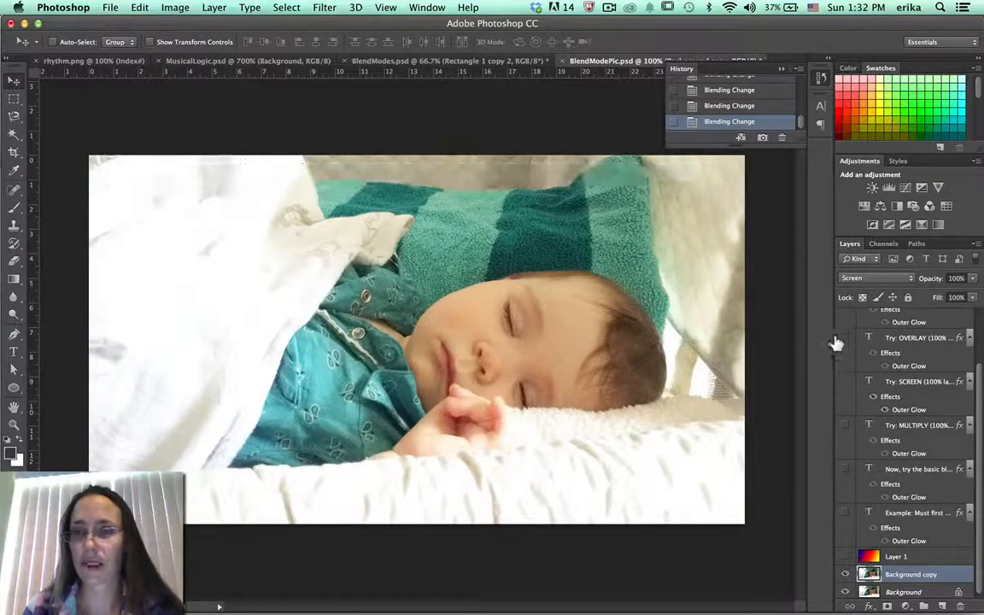
pyautogui.click(845, 338)
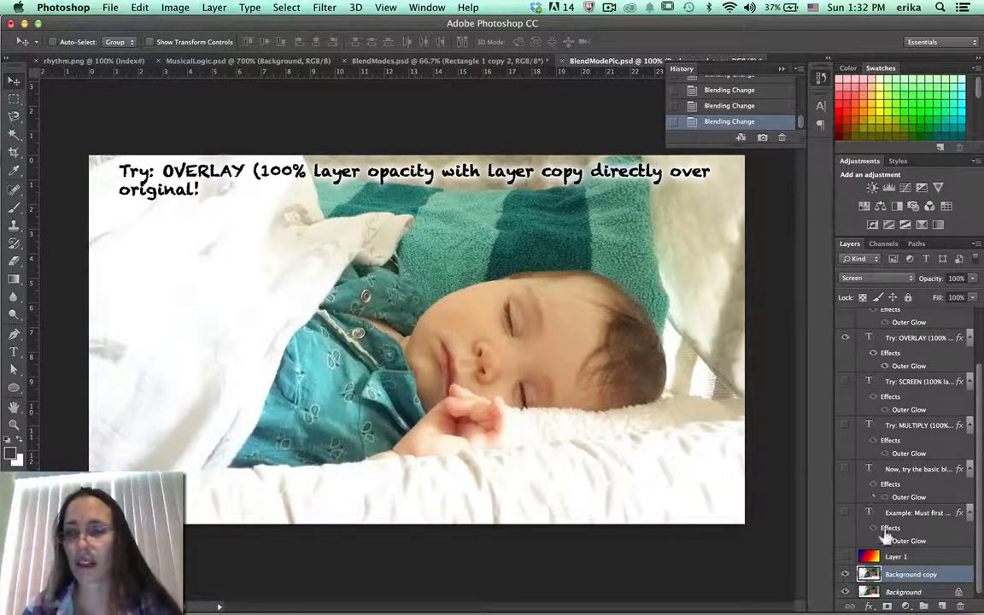
pyautogui.click(860, 278)
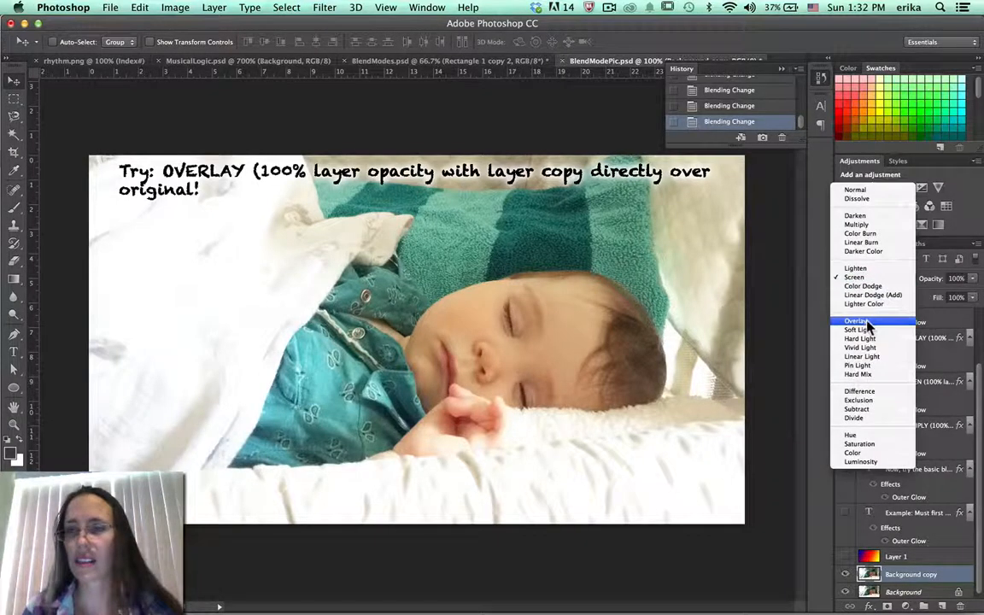
pyautogui.click(856, 320)
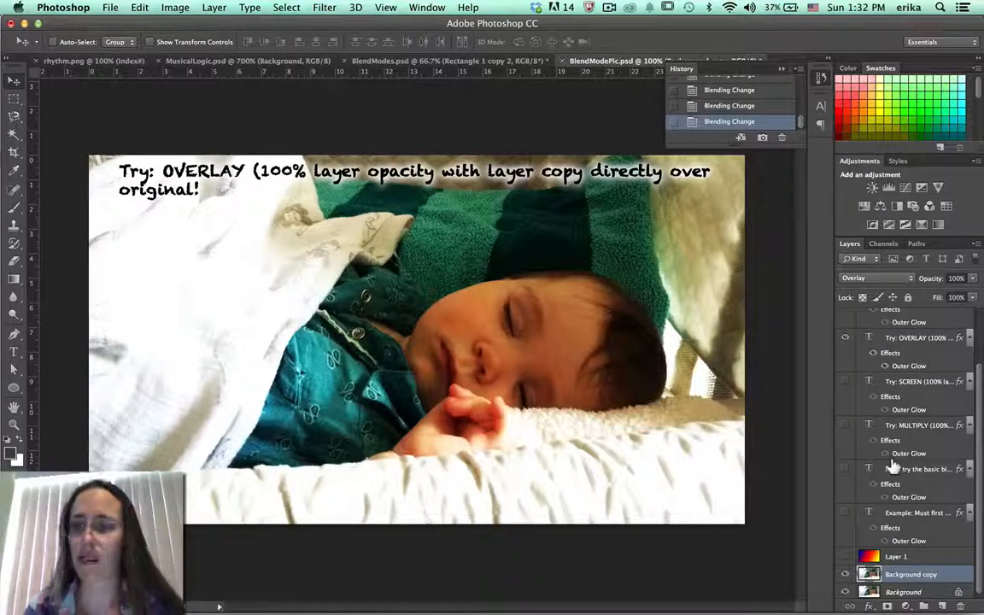
# Show the "Try: others" caption instead of the OVERLAY one and set the Background copy layer's blend mode to Difference.
pyautogui.scroll(2, 893, 466)
pyautogui.scroll(2, 888, 444)
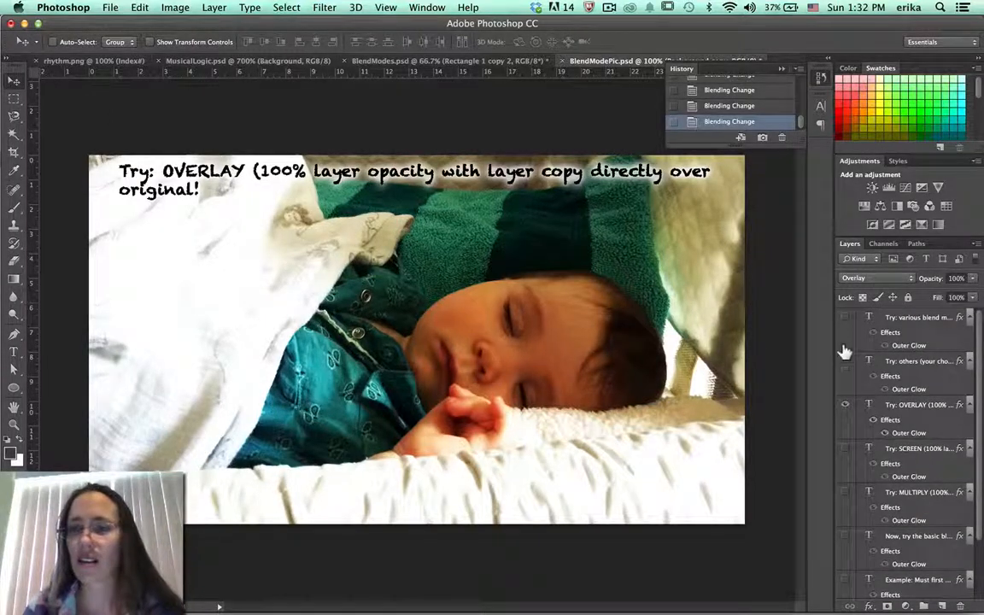
pyautogui.click(845, 361)
pyautogui.click(844, 404)
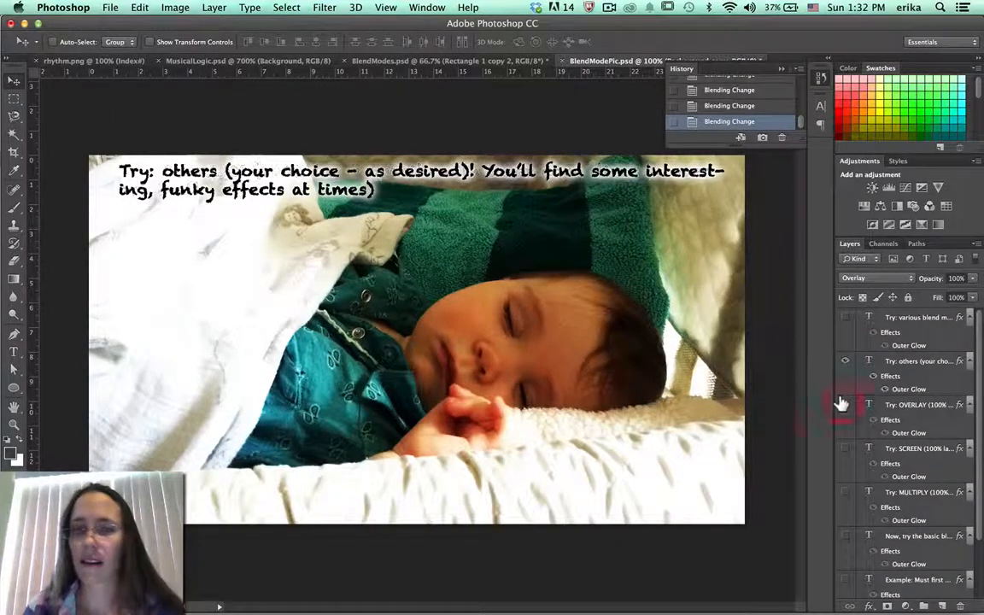
pyautogui.click(878, 278)
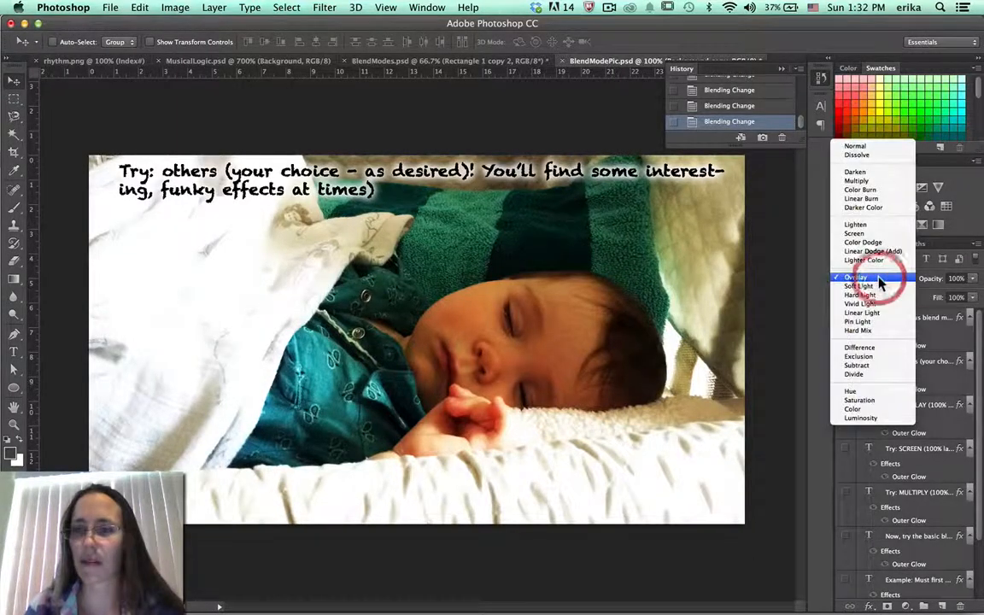
pyautogui.click(850, 348)
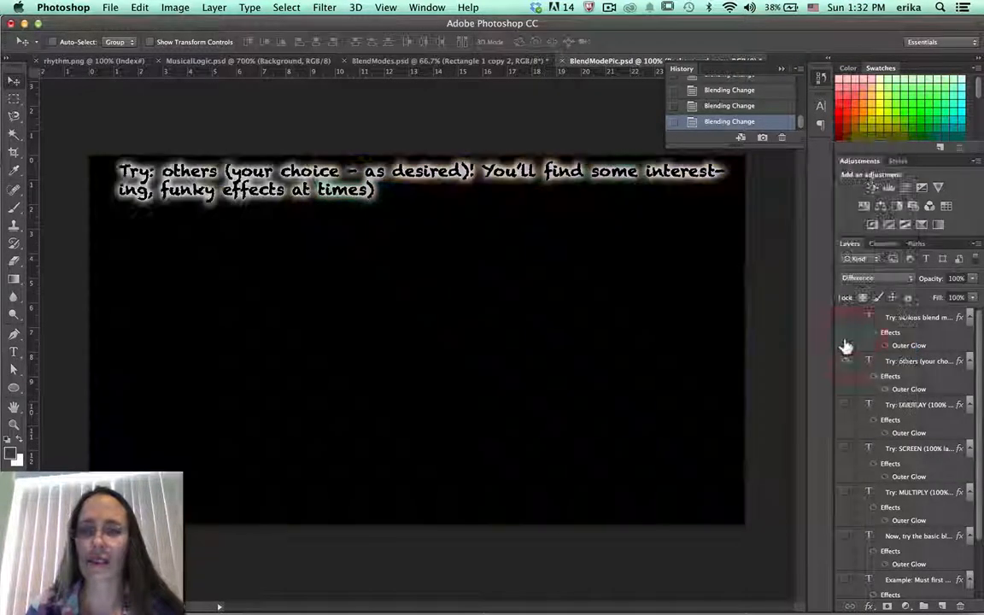
# Set the Background copy layer's blend mode to Exclusion.
pyautogui.click(858, 286)
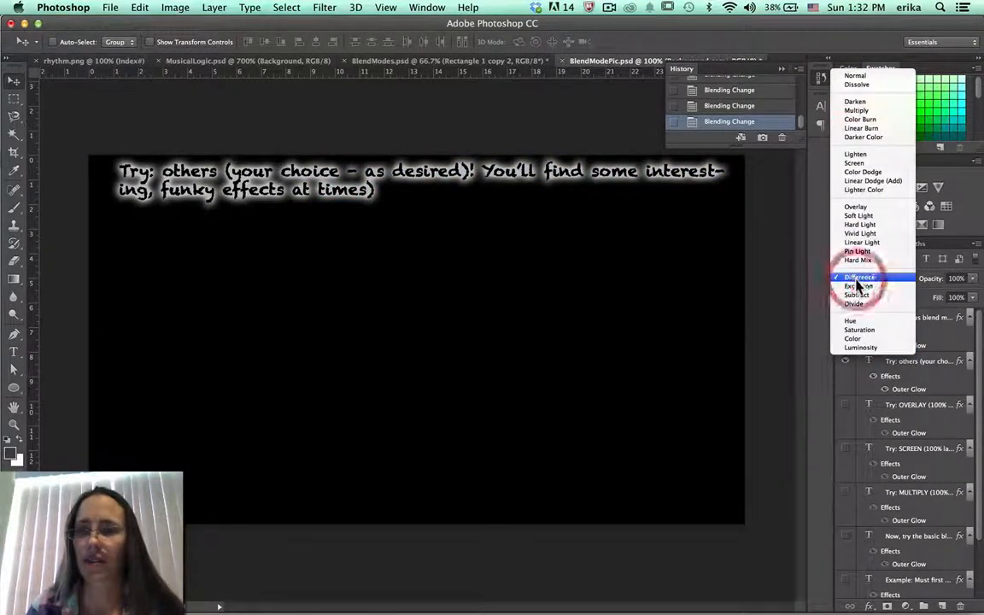
pyautogui.click(857, 288)
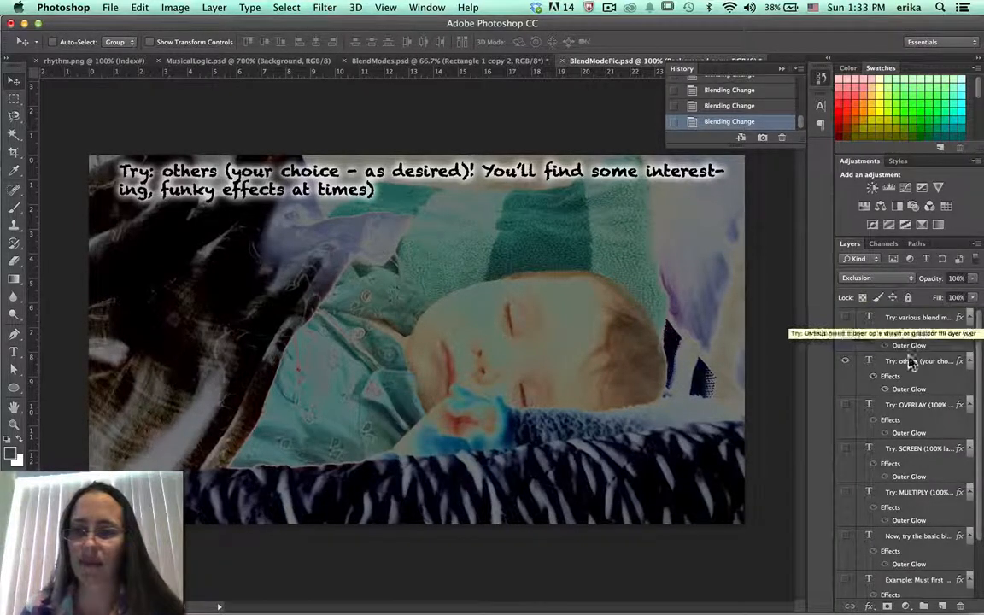
pyautogui.scroll(-3, 920, 397)
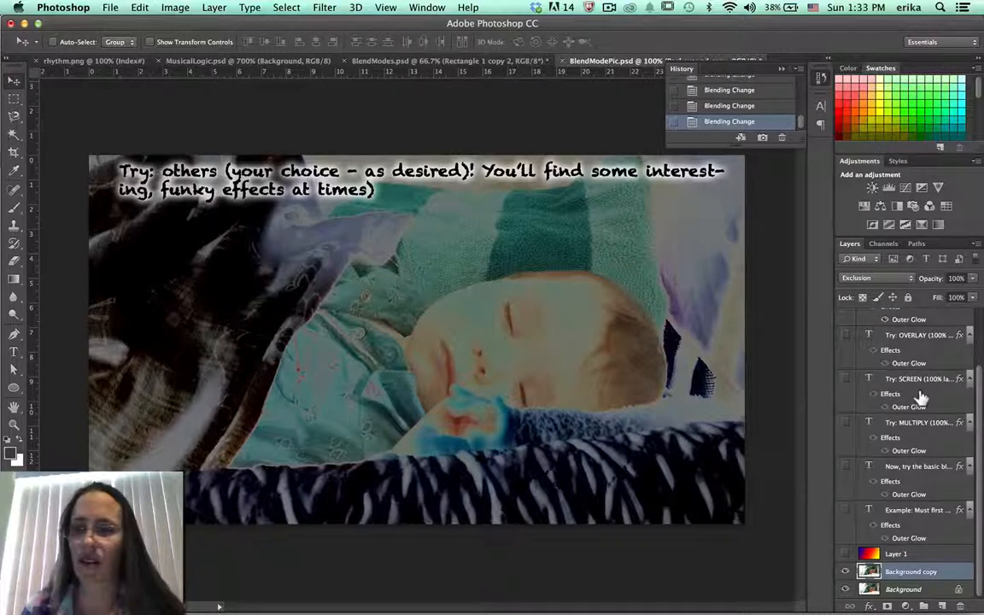
# Replace the "Try: others" caption with the "Try: various blend modes" caption and set the Background copy layer's blend mode to Normal.
pyautogui.press('g')
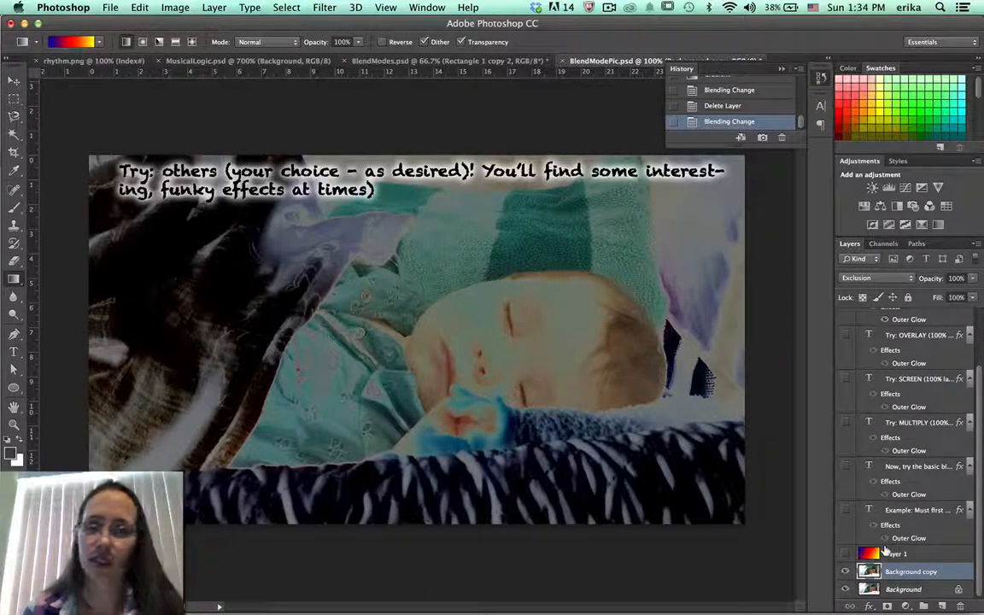
pyautogui.scroll(3, 856, 325)
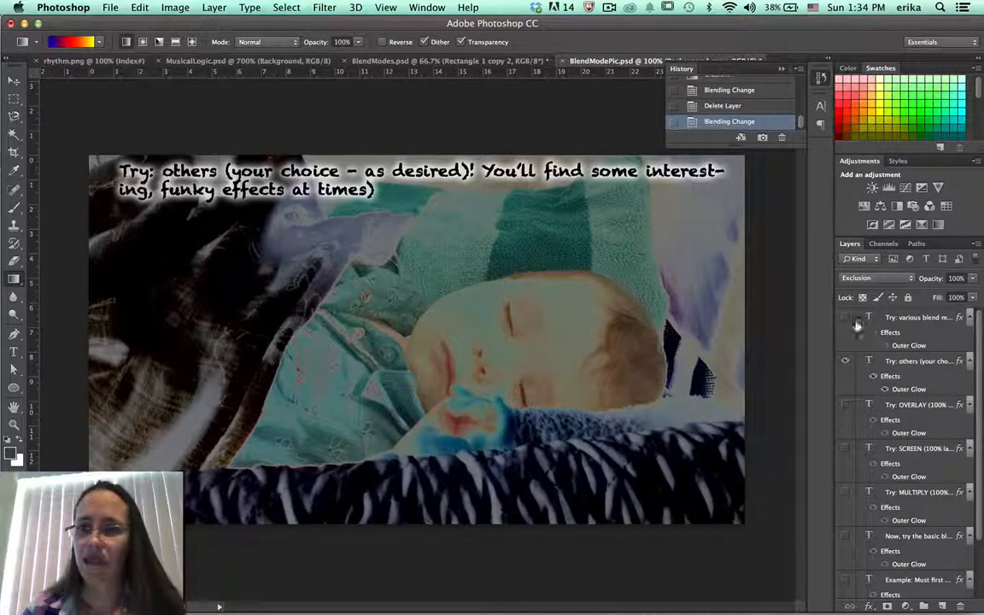
pyautogui.click(845, 317)
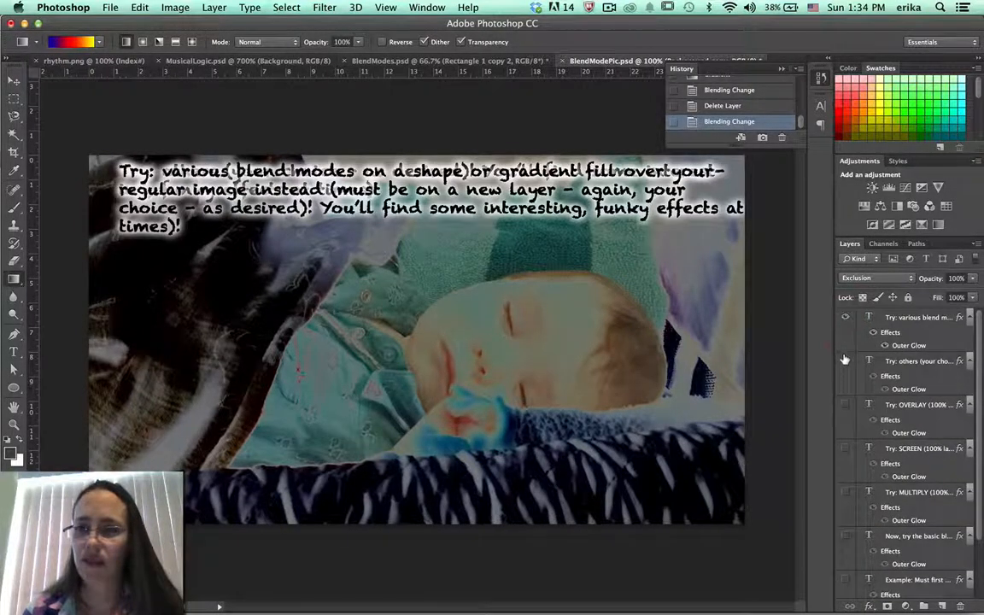
pyautogui.click(844, 361)
pyautogui.scroll(-3, 919, 405)
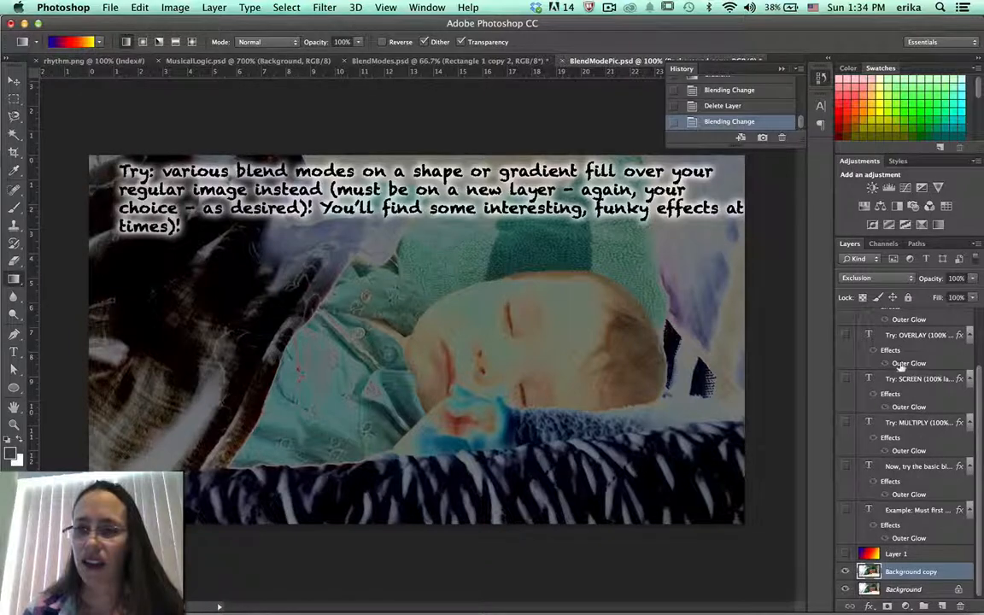
pyautogui.click(881, 275)
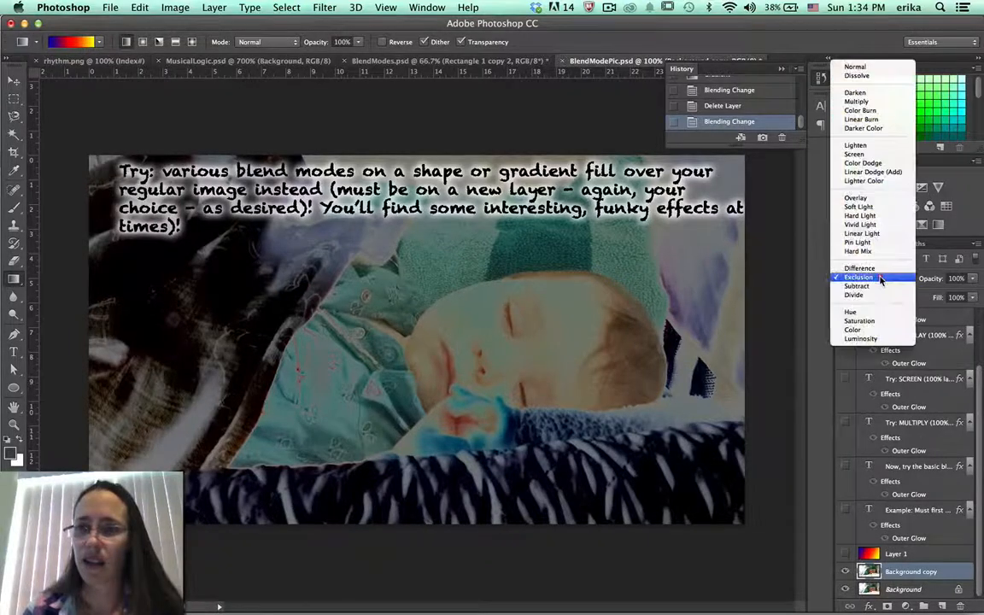
pyautogui.click(877, 68)
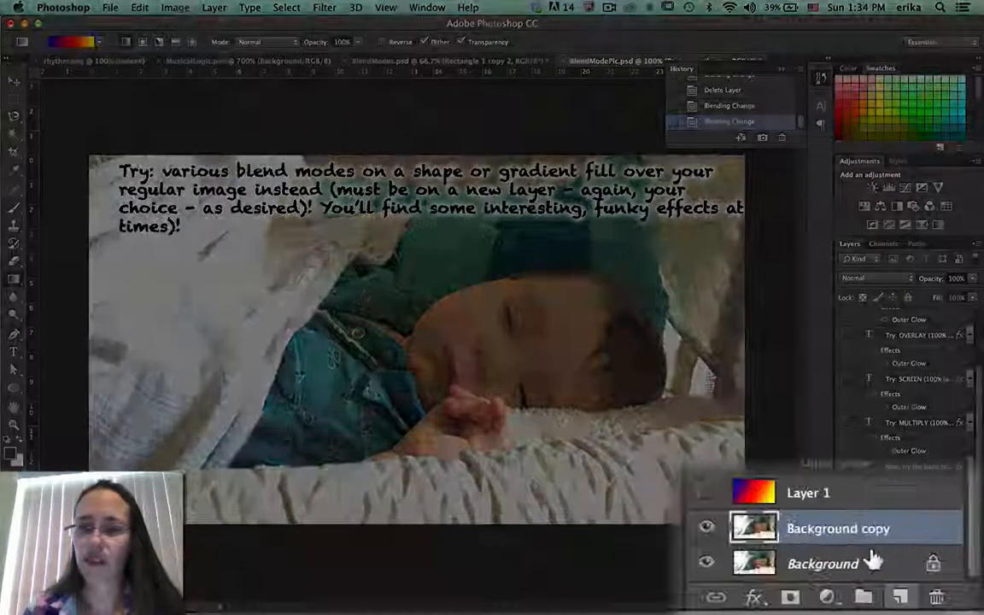
# Add a new layer above Background copy and fill it with a diagonal blue-red-yellow linear gradient running toward the photo's lower-right corner.
pyautogui.click(900, 596)
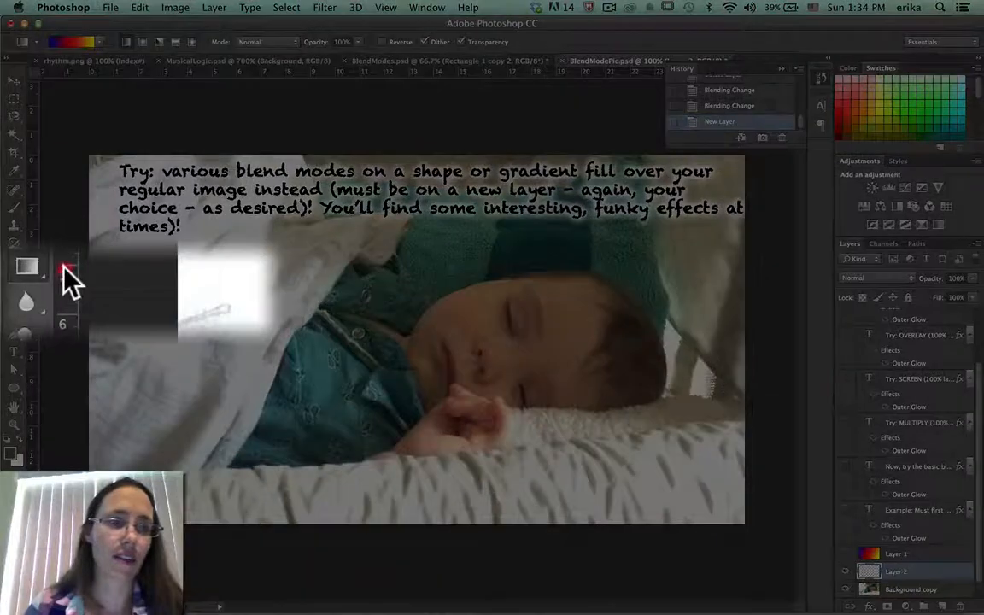
pyautogui.click(13, 279)
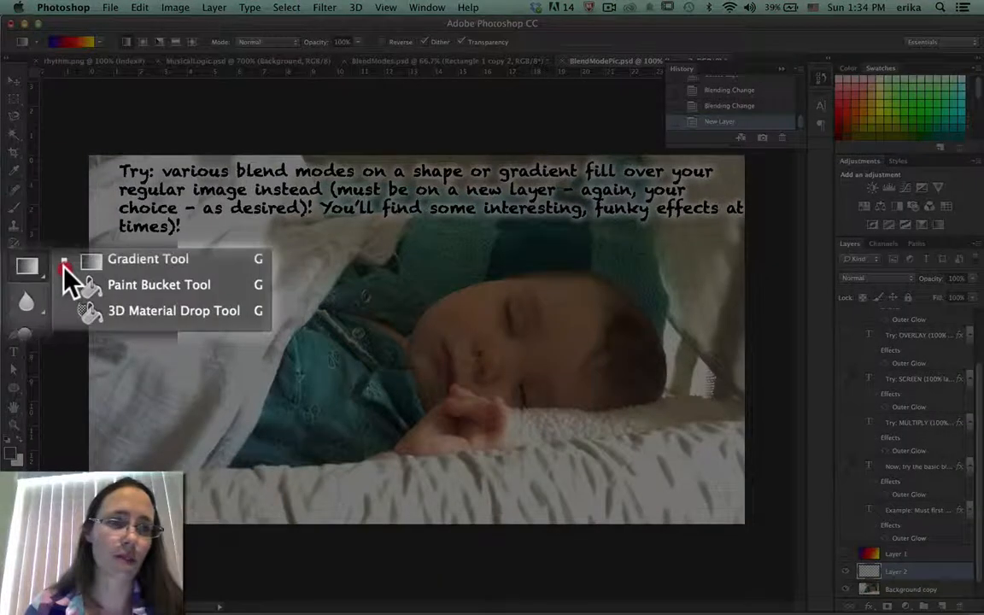
pyautogui.click(135, 264)
pyautogui.click(202, 49)
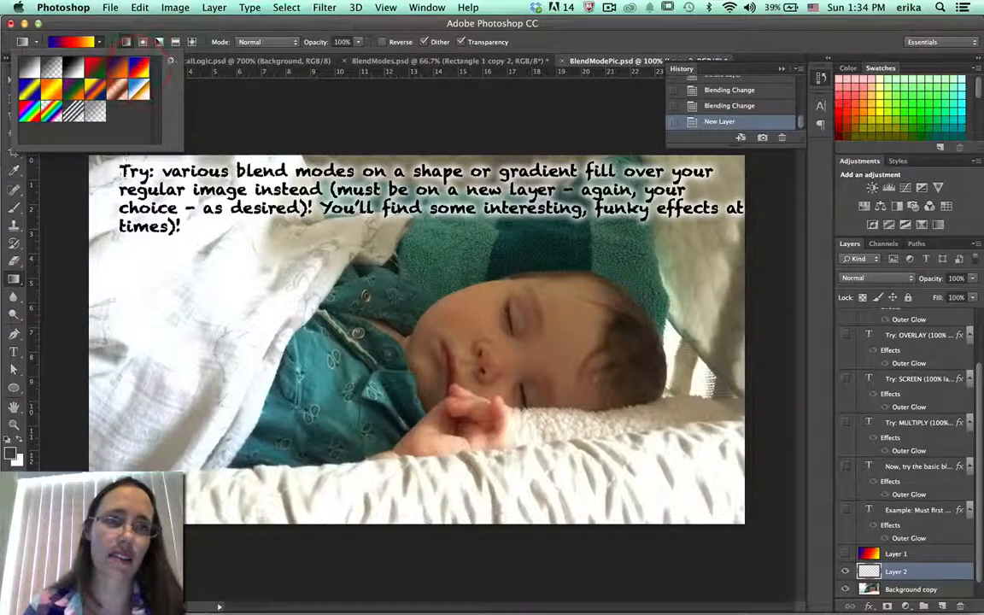
pyautogui.click(116, 157)
pyautogui.moveTo(423, 295); pyautogui.dragTo(612, 427)
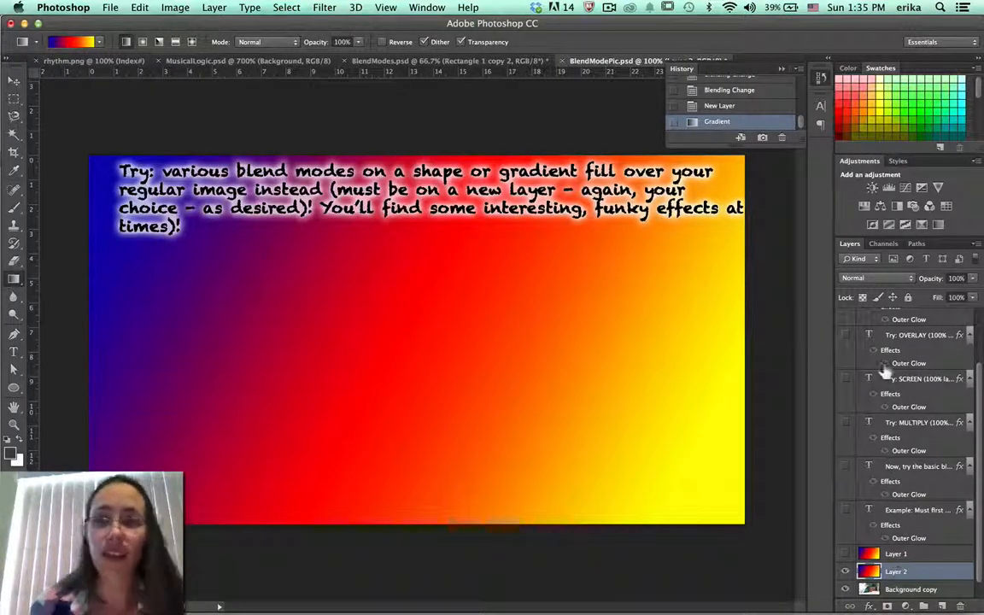
# Set the new gradient layer's blend mode to Difference.
pyautogui.click(870, 280)
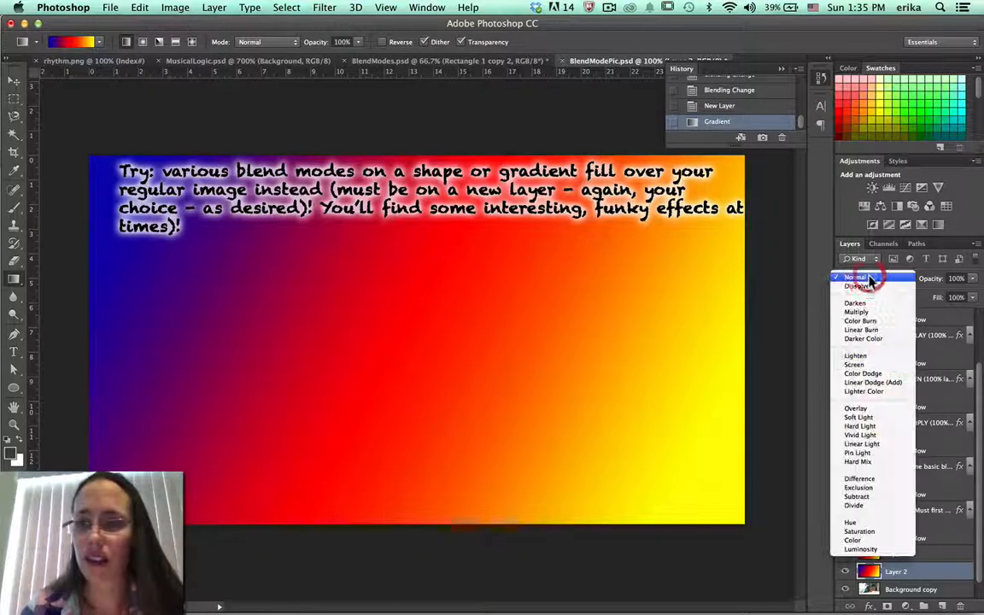
pyautogui.click(858, 480)
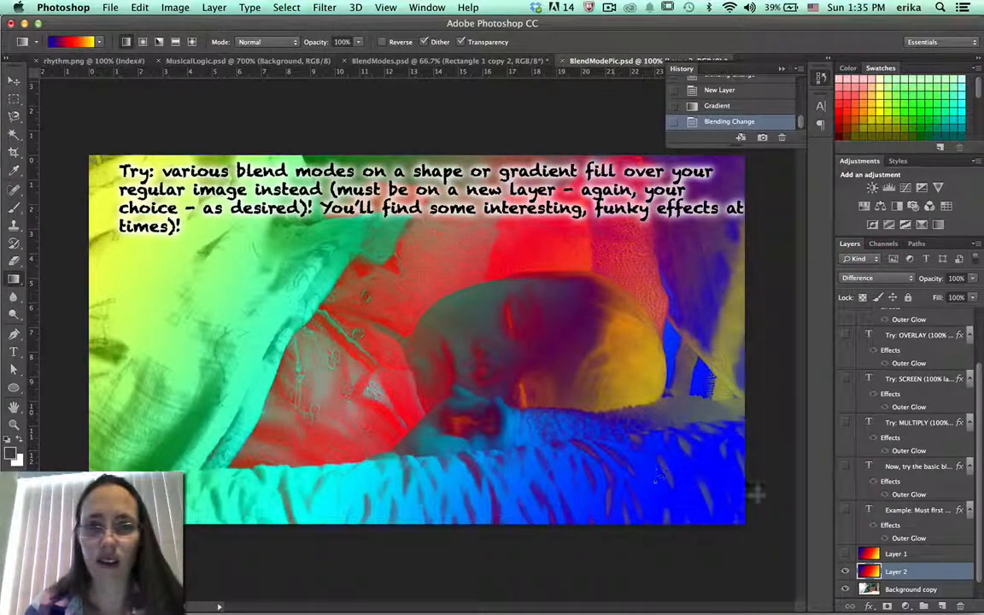